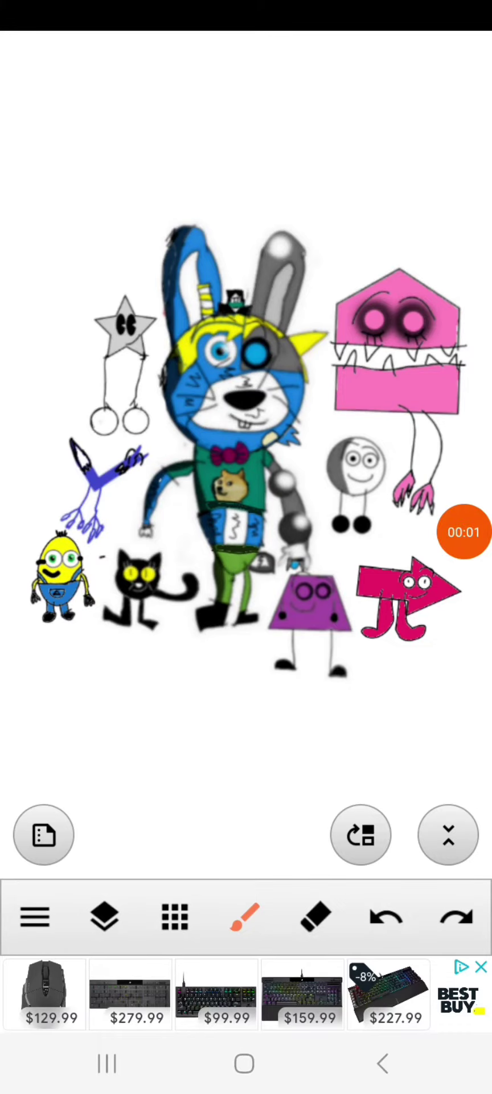
scroll(246, 531, up, 3)
scroll(246, 530, up, 3)
scroll(246, 530, up, 2)
scroll(246, 531, down, 1)
scroll(247, 531, down, 3)
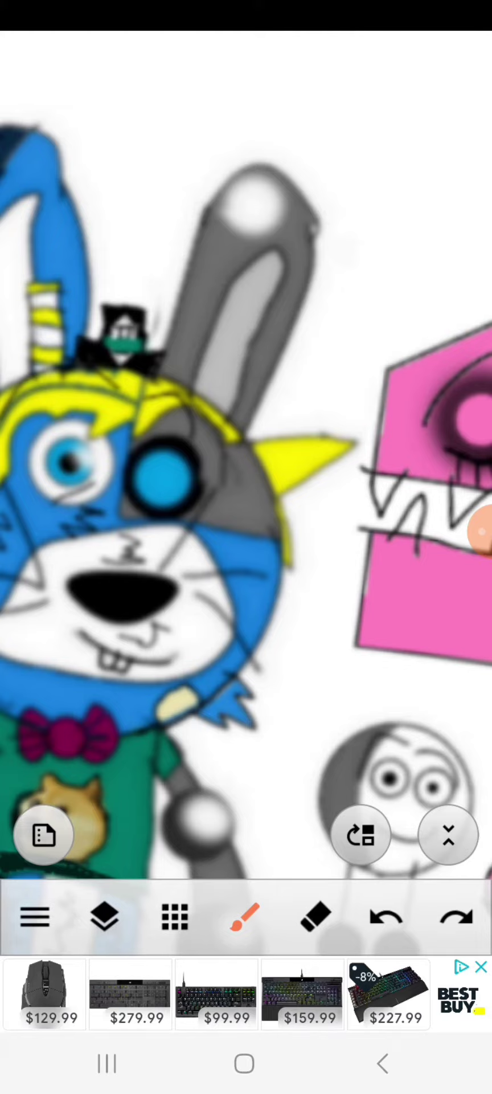
scroll(247, 479, down, 3)
scroll(247, 479, down, 5)
scroll(247, 479, up, 1)
- Zoom in on the minion, black cat and pink monster, then show the rabbit drawing at about 50%, rotated
click(464, 531)
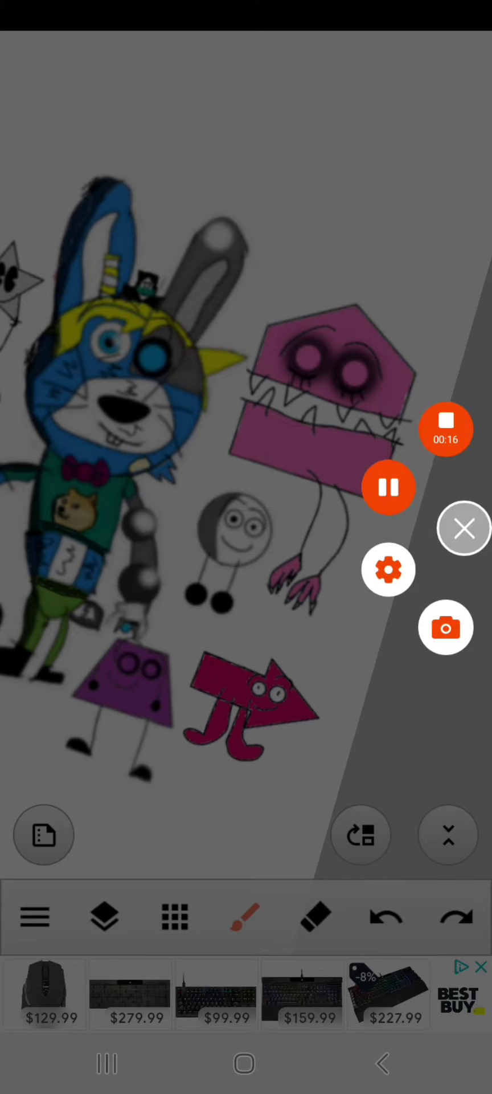
click(464, 528)
scroll(246, 479, down, 2)
scroll(246, 479, down, 3)
scroll(246, 479, up, 3)
scroll(246, 479, up, 4)
scroll(246, 479, down, 1)
scroll(246, 478, down, 1)
scroll(246, 478, down, 1)
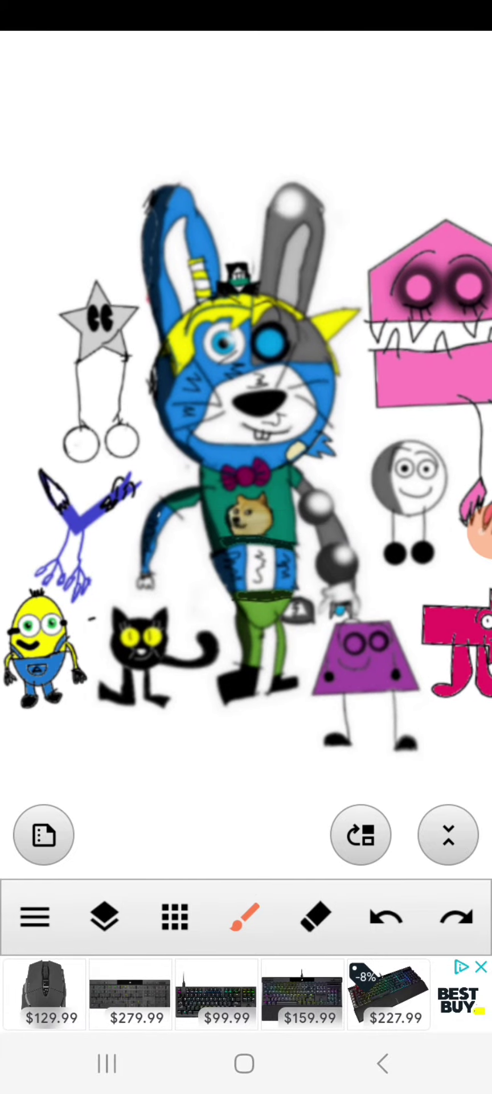
scroll(246, 479, down, 1)
scroll(246, 479, down, 2)
scroll(246, 478, up, 3)
scroll(246, 480, up, 4)
scroll(247, 479, up, 4)
scroll(247, 479, up, 2)
scroll(247, 479, down, 2)
scroll(246, 479, up, 2)
scroll(246, 478, down, 1)
scroll(246, 479, up, 1)
scroll(247, 479, down, 4)
scroll(246, 480, down, 4)
scroll(247, 530, up, 1)
scroll(247, 531, up, 4)
scroll(247, 530, up, 2)
scroll(246, 530, up, 3)
scroll(247, 531, down, 2)
scroll(246, 530, down, 4)
scroll(247, 530, up, 2)
scroll(246, 530, down, 1)
scroll(246, 530, up, 1)
scroll(246, 530, up, 3)
scroll(247, 531, up, 2)
scroll(246, 530, down, 2)
scroll(247, 530, down, 1)
scroll(246, 530, up, 3)
scroll(247, 531, up, 3)
scroll(246, 530, down, 4)
scroll(246, 530, up, 1)
scroll(247, 530, up, 3)
scroll(247, 530, up, 1)
scroll(246, 531, down, 3)
scroll(246, 530, down, 2)
scroll(246, 531, down, 1)
scroll(246, 530, down, 1)
scroll(246, 530, up, 1)
scroll(247, 530, up, 3)
scroll(246, 530, down, 1)
scroll(247, 531, up, 1)
scroll(247, 530, down, 4)
scroll(246, 530, up, 1)
scroll(247, 530, up, 1)
scroll(246, 530, down, 1)
scroll(246, 530, down, 3)
scroll(246, 531, down, 1)
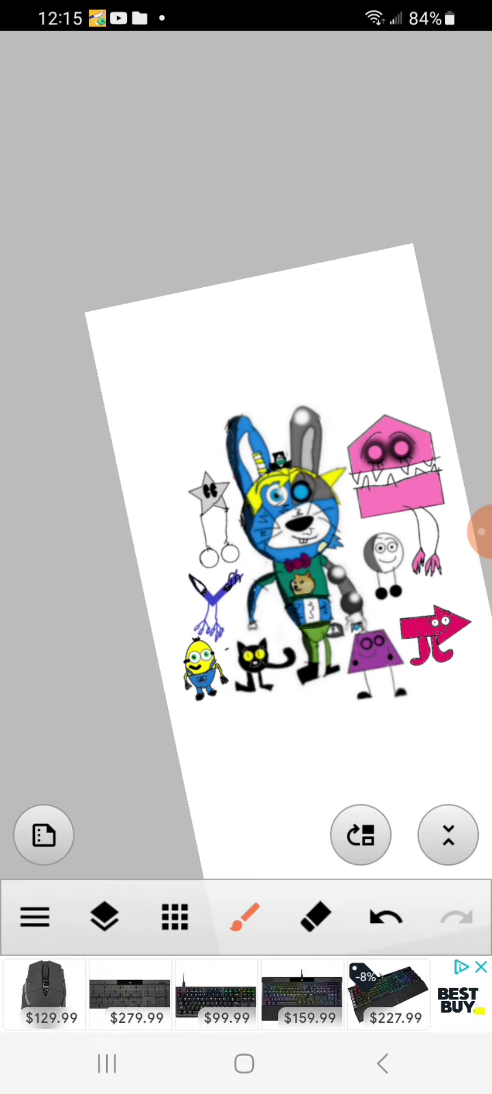
scroll(247, 530, down, 1)
scroll(246, 530, down, 2)
scroll(246, 530, down, 1)
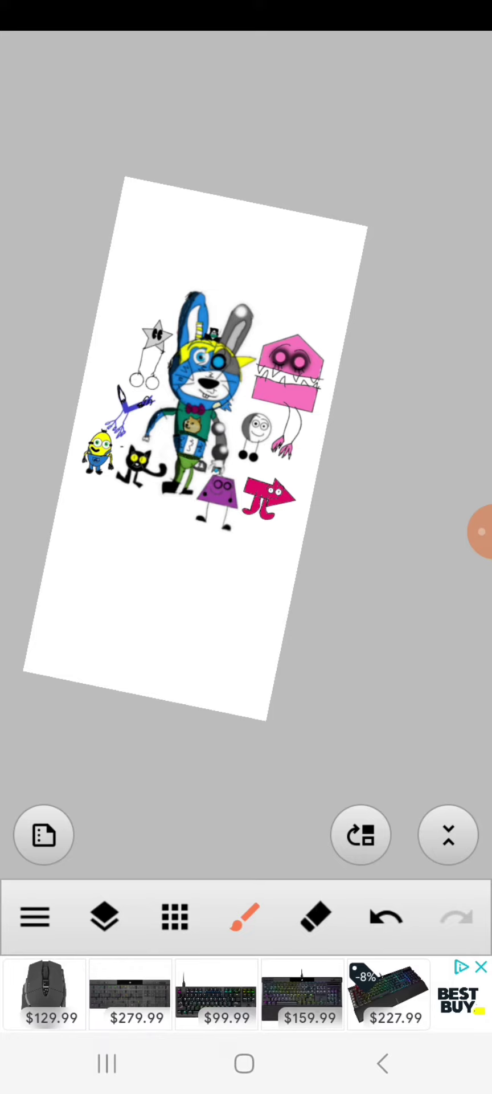
- Leave Paint Art for the Android home screen via the app drawer and recorder bubble
click(245, 1063)
drag(247, 770, 247, 428)
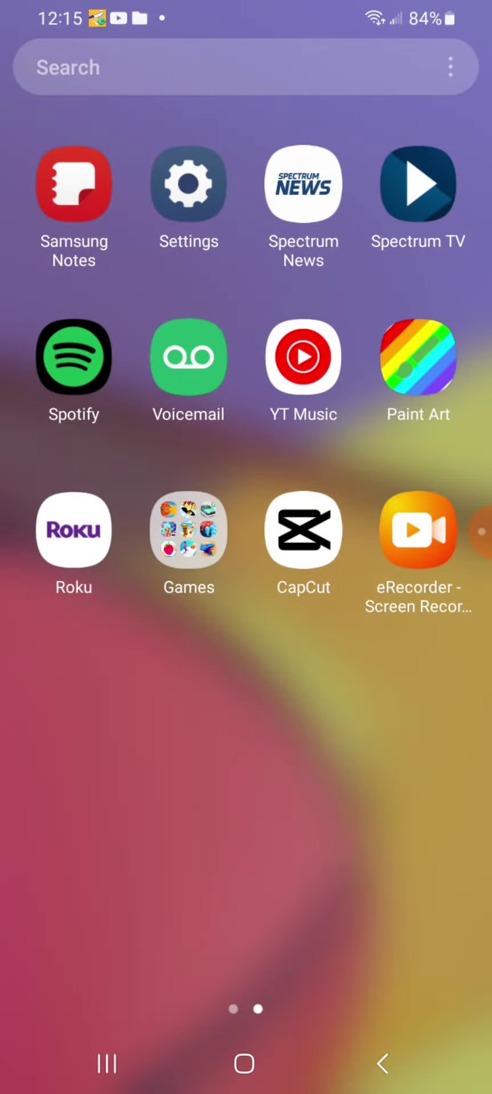
click(481, 532)
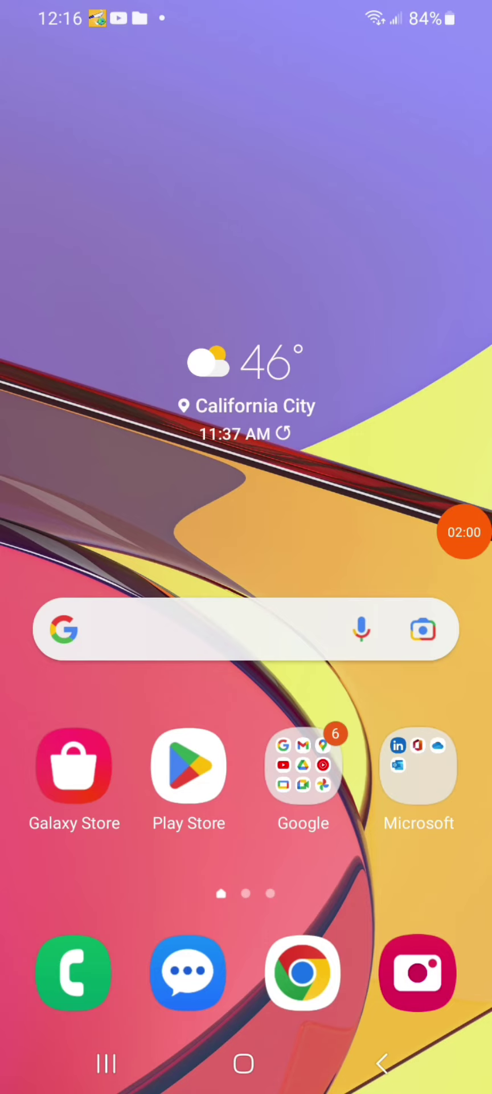
- Launch Paint Art from the second page of the app drawer
drag(247, 855, 247, 428)
drag(384, 684, 102, 684)
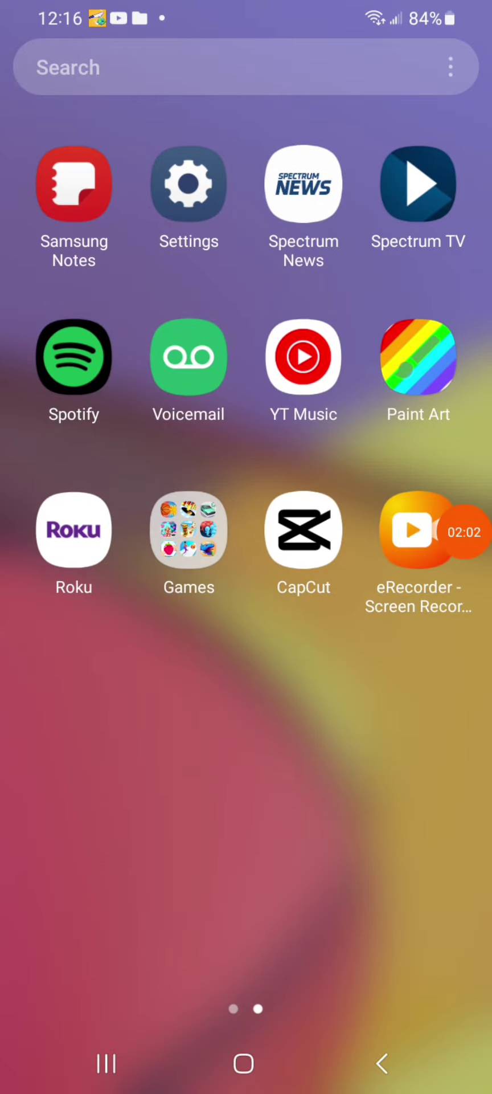
click(419, 358)
- Fit the rabbit drawing on screen slightly tilted, then peek at and dismiss the notification shade
mouse_move(171, 428)
mouse_down()
mouse_move(273, 581)
mouse_move(248, 522)
mouse_up()
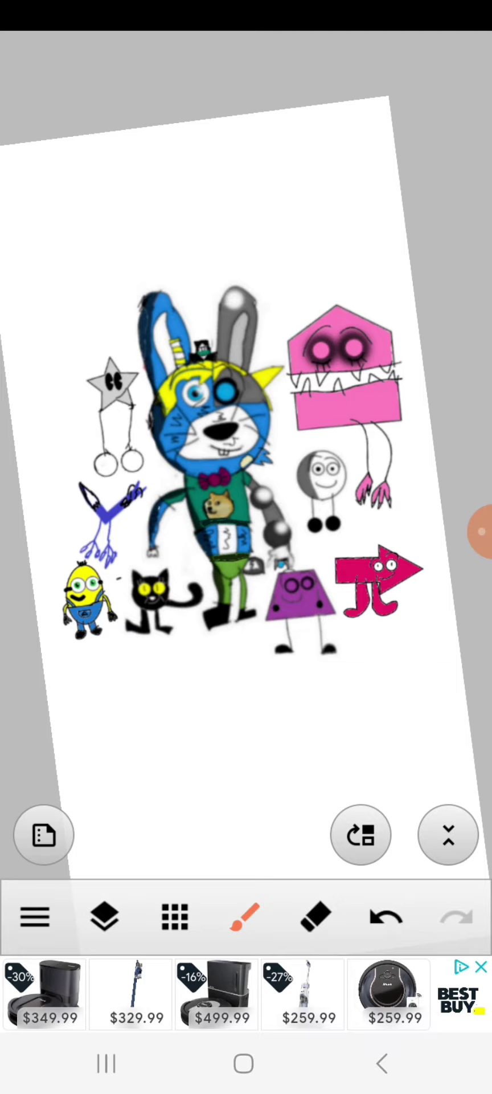
drag(77, 144, 76, 139)
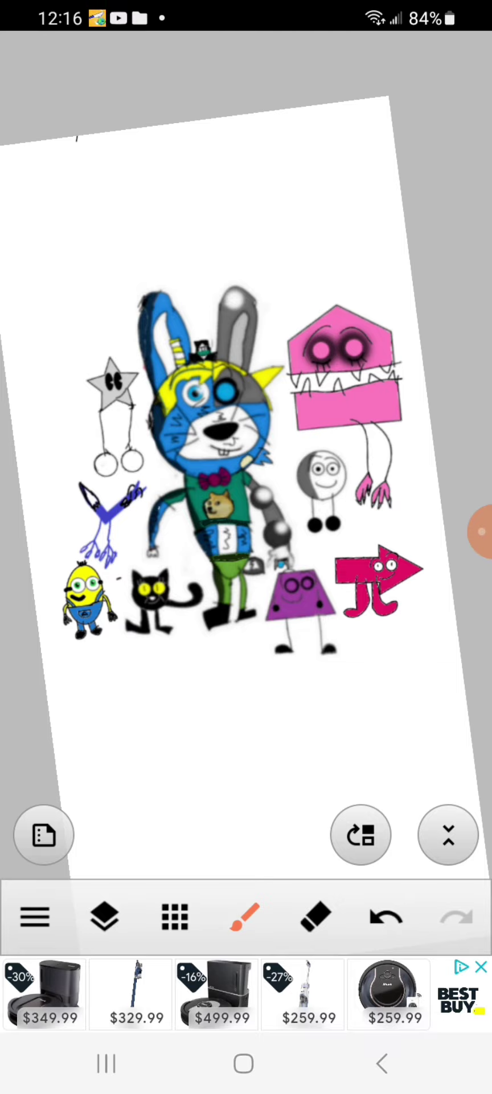
drag(246, 13, 246, 513)
drag(246, 770, 247, 257)
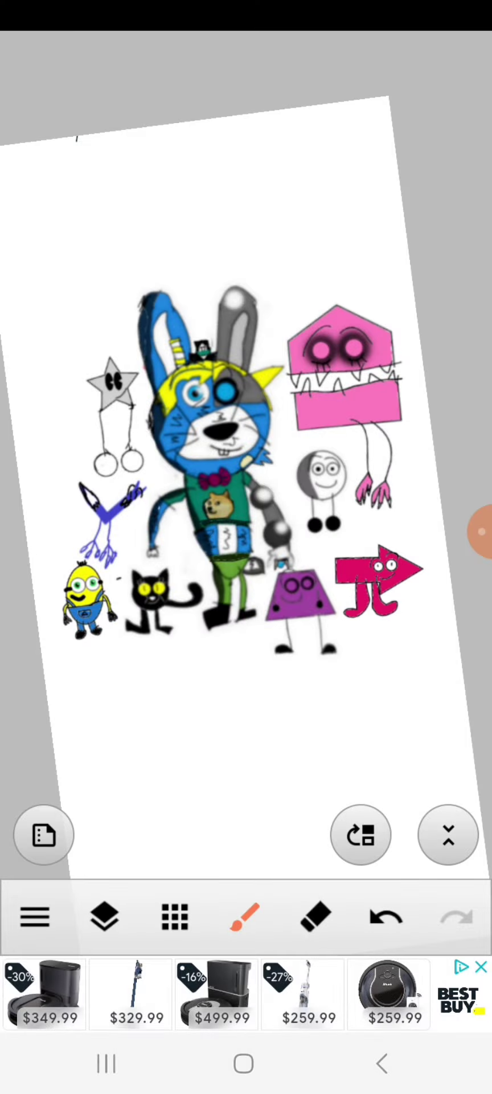